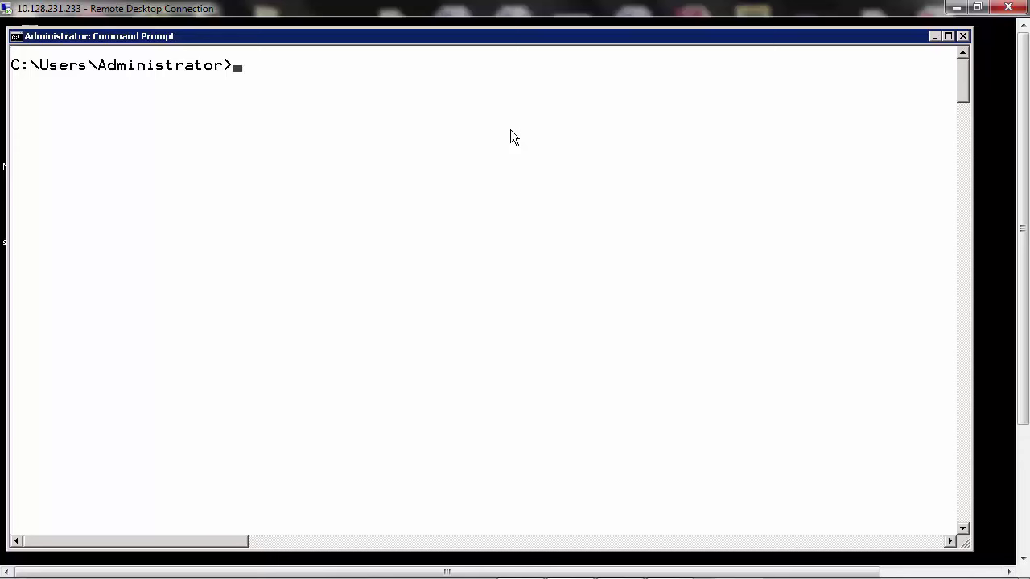
Run 'dfm options list' and scroll to eventsPurgeInterval, which shows 10 weeks.
{"action": "type", "text": "dfm options"}
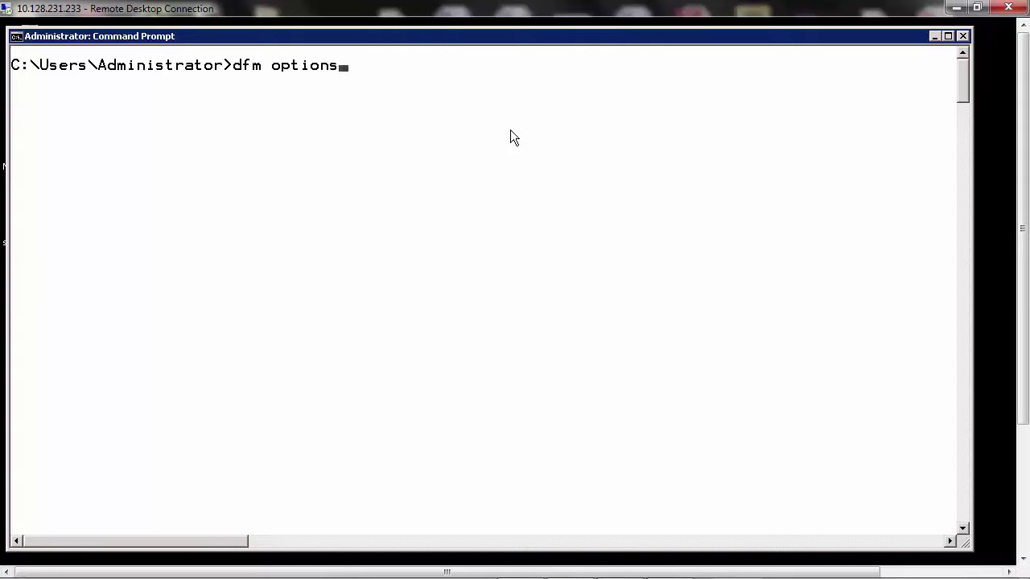
{"action": "type", "text": " list"}
{"action": "key", "text": "Return"}
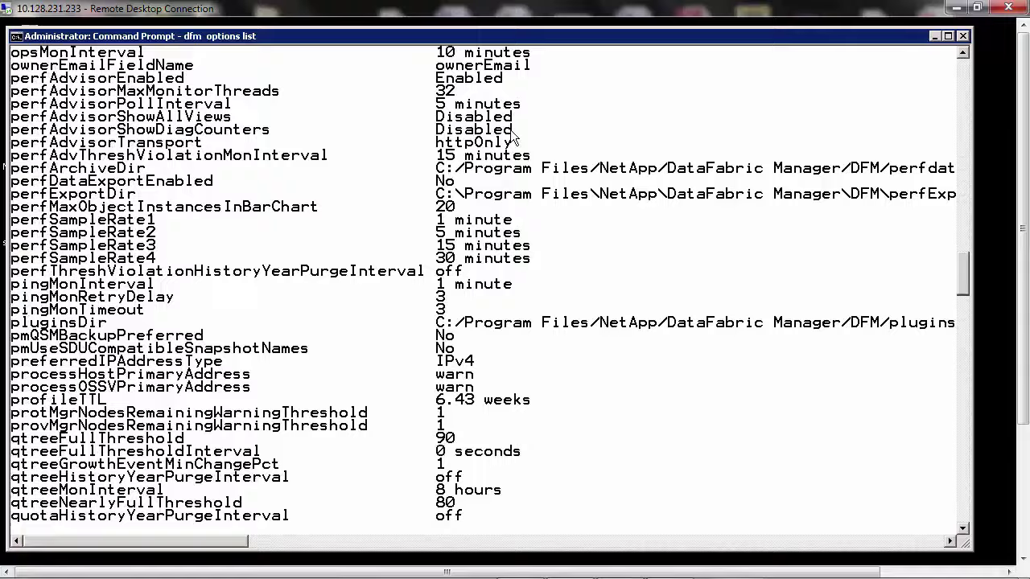
{"action": "left_click_drag", "start_coordinate": [962, 499], "coordinate": [949, 88]}
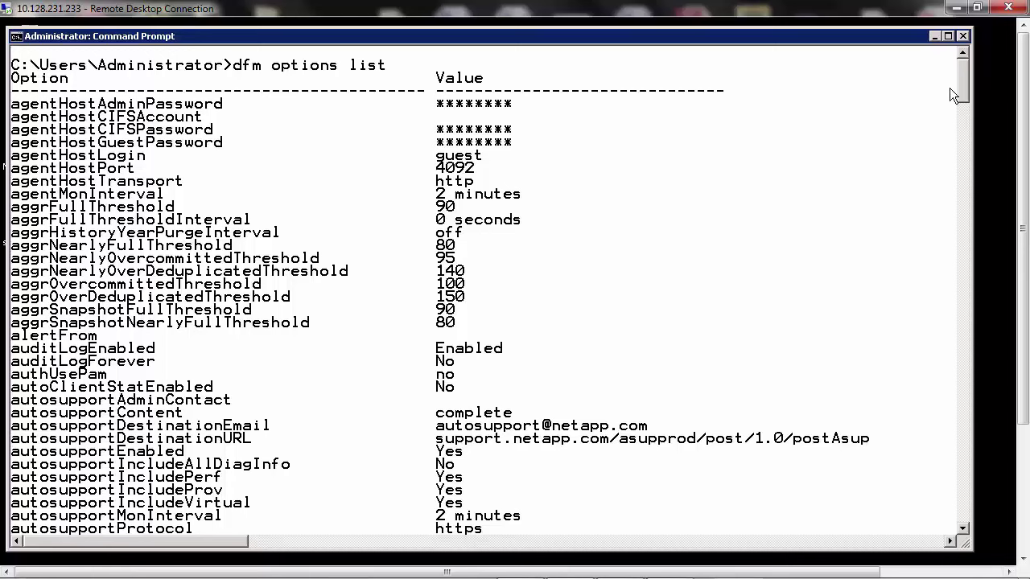
{"action": "left_click_drag", "start_coordinate": [964, 93], "coordinate": [965, 202]}
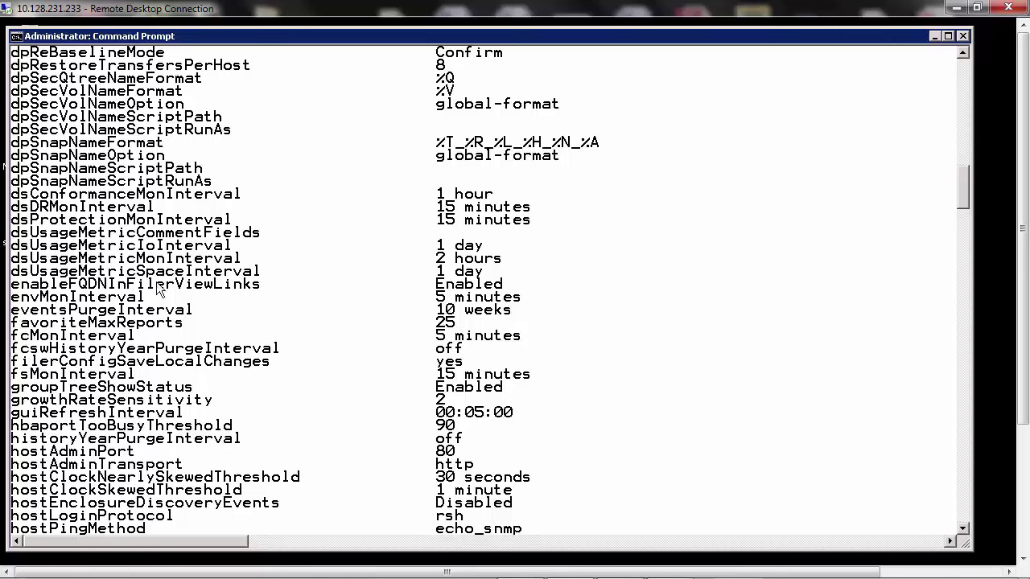
Run 'dfm options set eventsPurgeInterval=9weeks' at a fresh prompt.
{"action": "key", "text": "Return"}
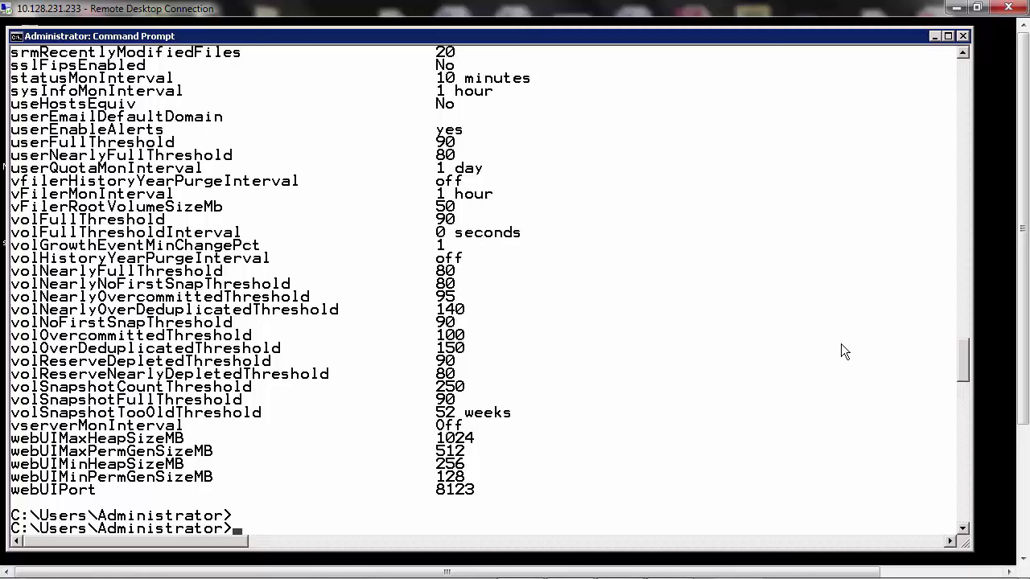
{"action": "type", "text": "dfm options set events"}
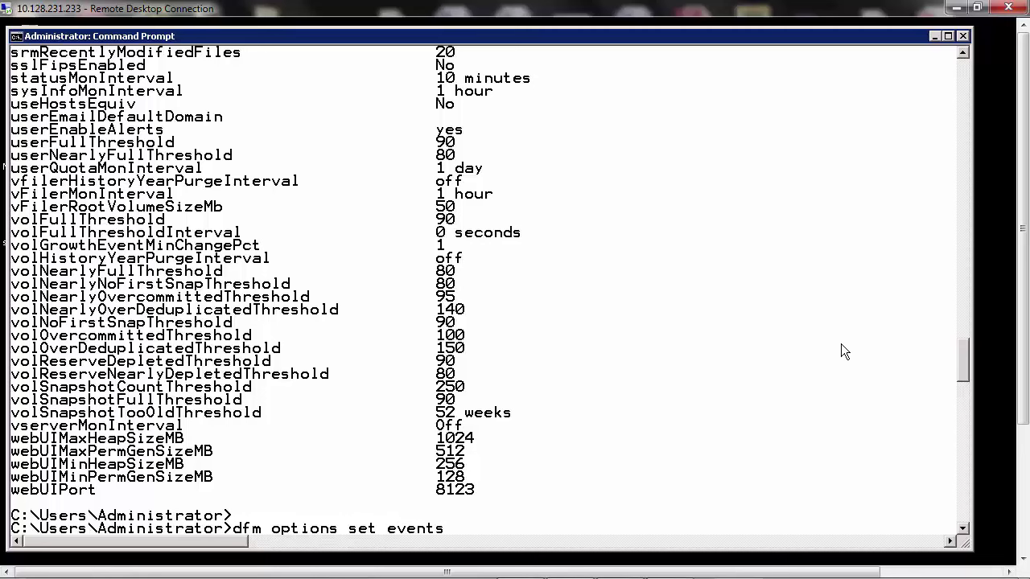
{"action": "type", "text": "PurgeInterval"}
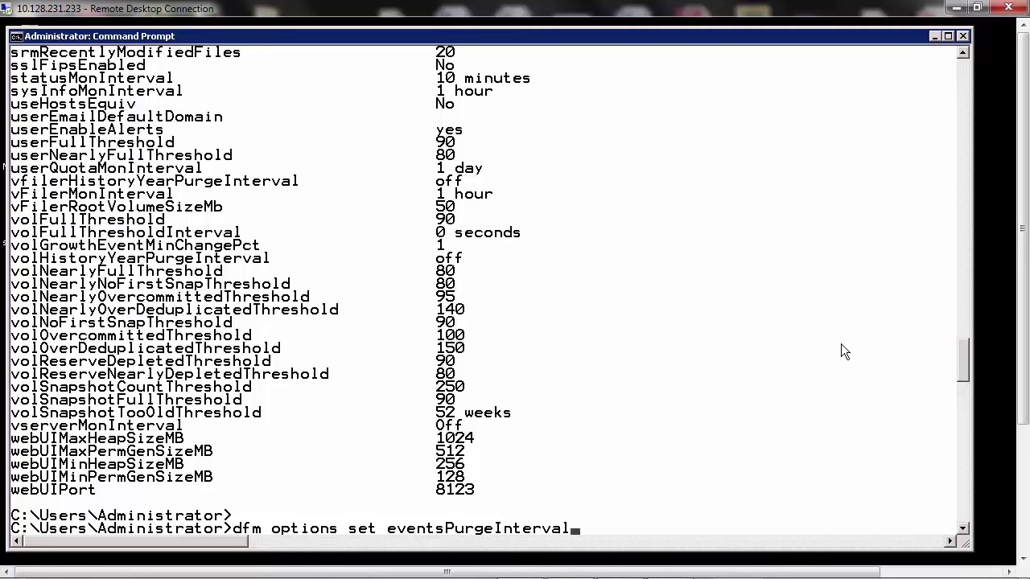
{"action": "type", "text": "=9weeks"}
{"action": "key", "text": "Return"}
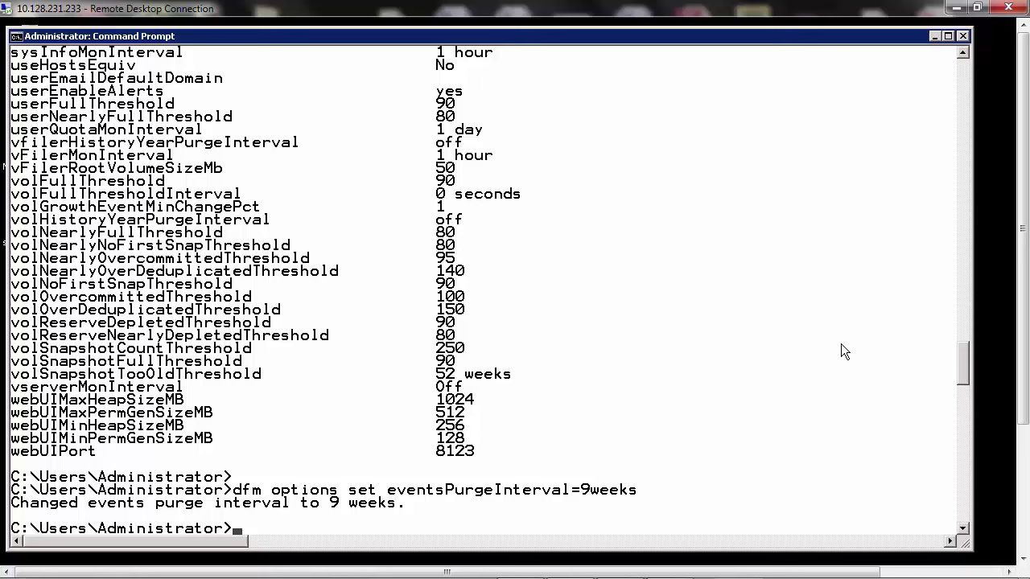
Rerun 'dfm options list' and scroll to check that eventsPurgeInterval reads 9 weeks.
{"action": "key", "text": "Up"}
{"action": "key", "text": "Up"}
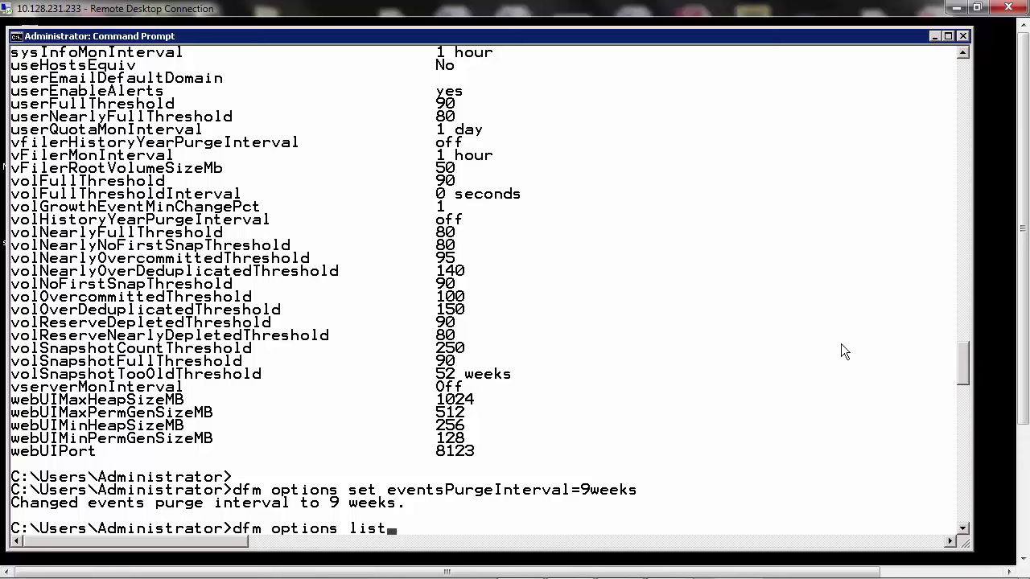
{"action": "key", "text": "Return"}
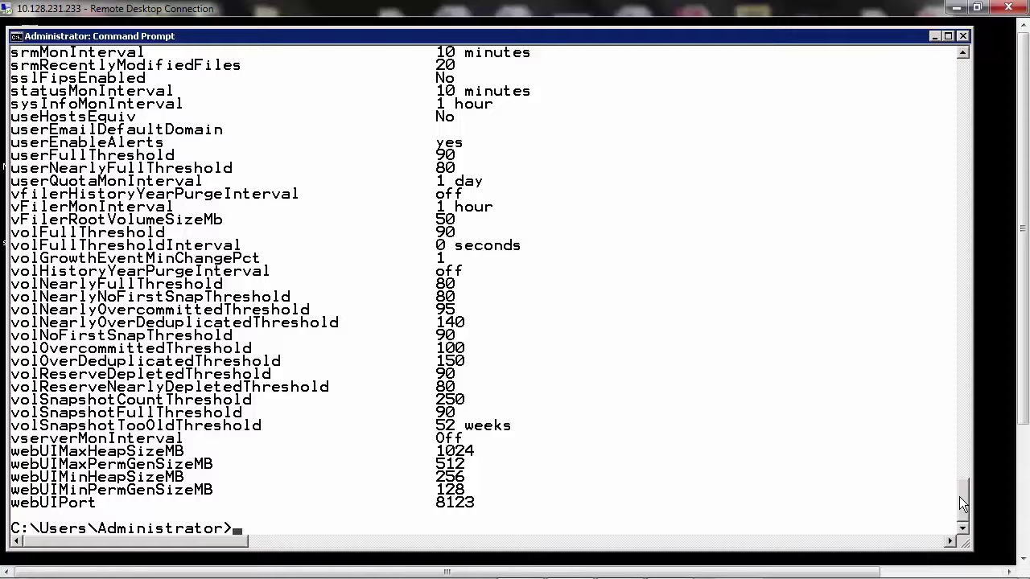
{"action": "left_click_drag", "start_coordinate": [963, 495], "coordinate": [943, 343]}
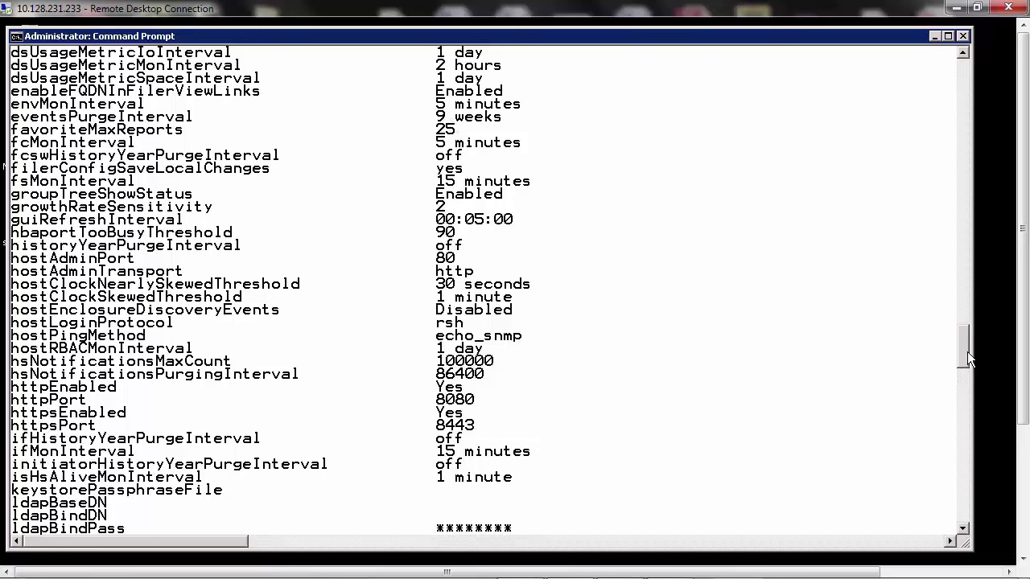
{"action": "left_click_drag", "start_coordinate": [967, 358], "coordinate": [963, 535]}
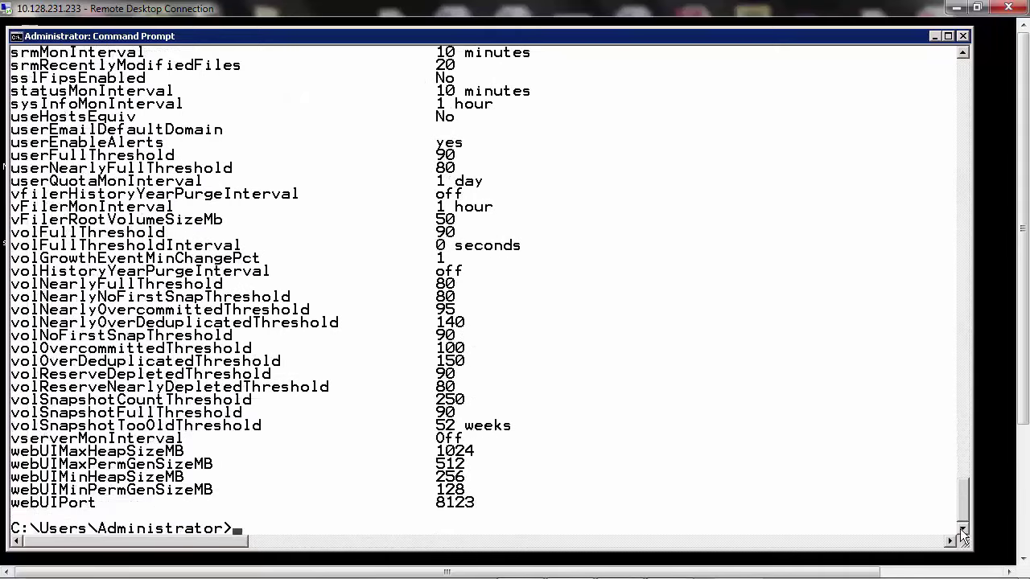
Set eventsPurgeInterval to 9000, which reports 2.5 hours.
{"action": "key", "text": "Up"}
{"action": "key", "text": "Up"}
{"action": "key", "text": "Up"}
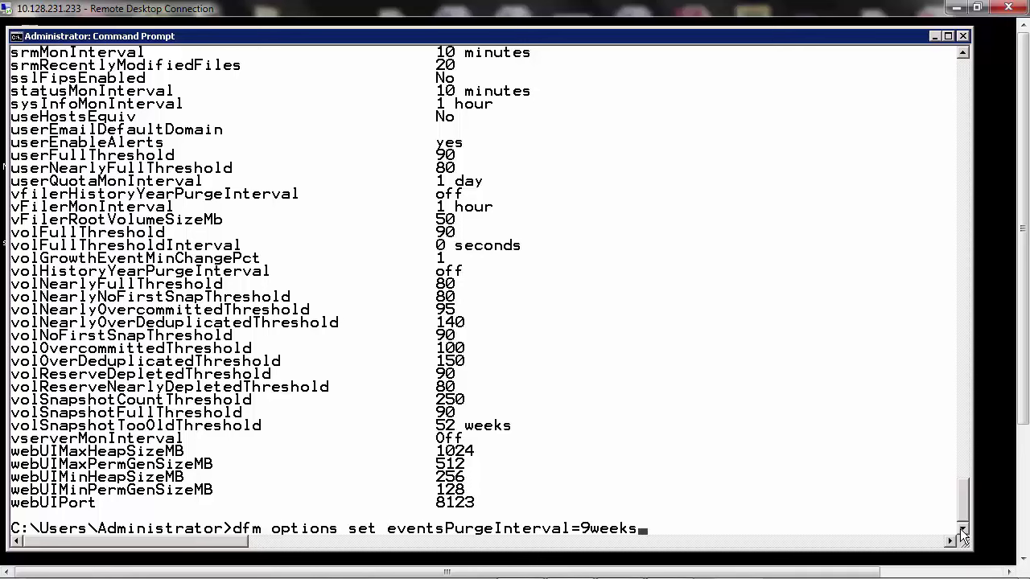
{"action": "key", "text": "BackSpace"}
{"action": "key", "text": "BackSpace"}
{"action": "key", "text": "BackSpace"}
{"action": "key", "text": "BackSpace"}
{"action": "key", "text": "BackSpace"}
{"action": "type", "text": "000"}
{"action": "key", "text": "Return"}
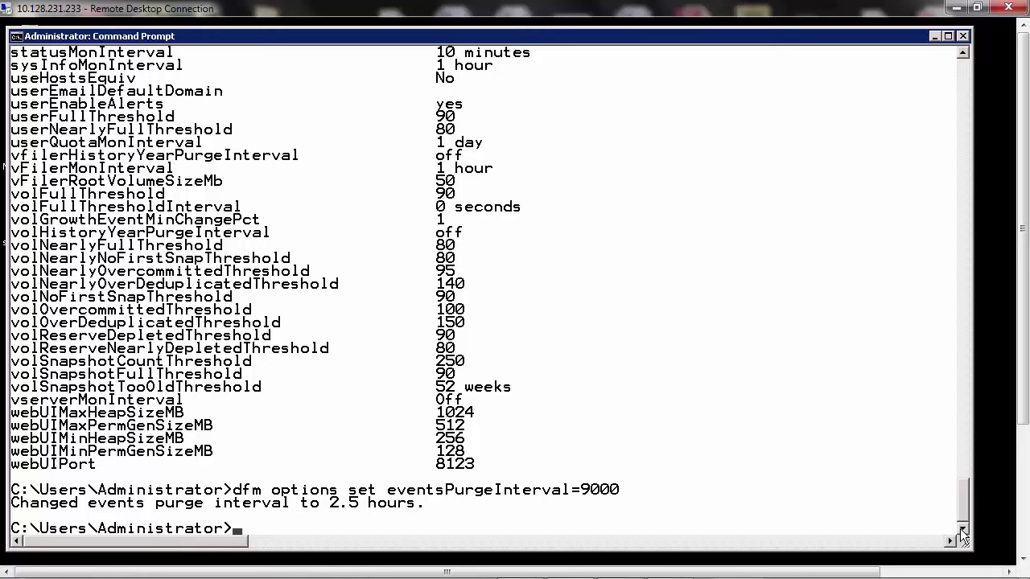
Set eventsPurgeInterval to 120hours, which reports 5 days.
{"action": "key", "text": "Up"}
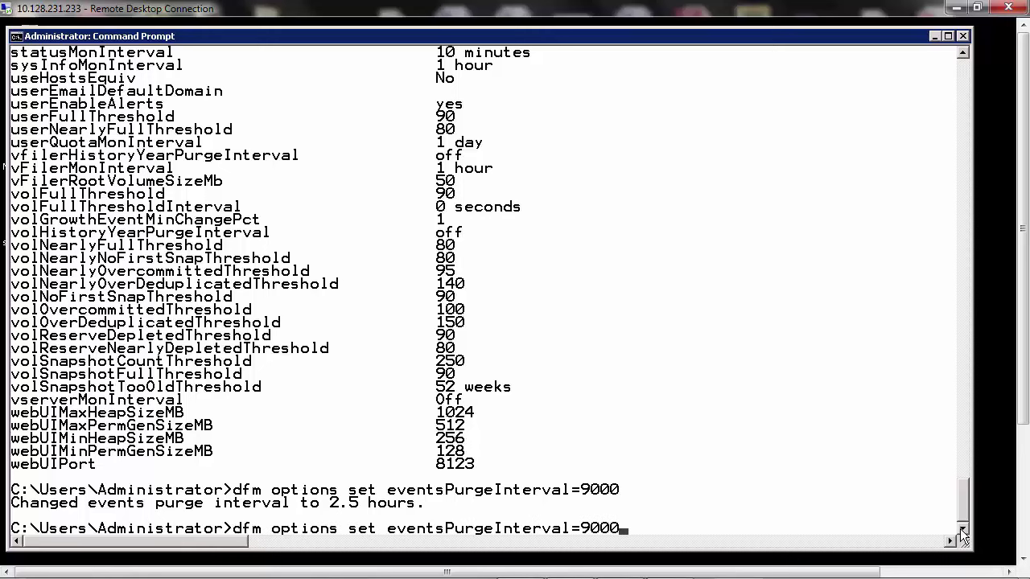
{"action": "key", "text": "BackSpace"}
{"action": "key", "text": "BackSpace"}
{"action": "key", "text": "BackSpace"}
{"action": "key", "text": "BackSpace"}
{"action": "type", "text": "120hours"}
{"action": "key", "text": "Return"}
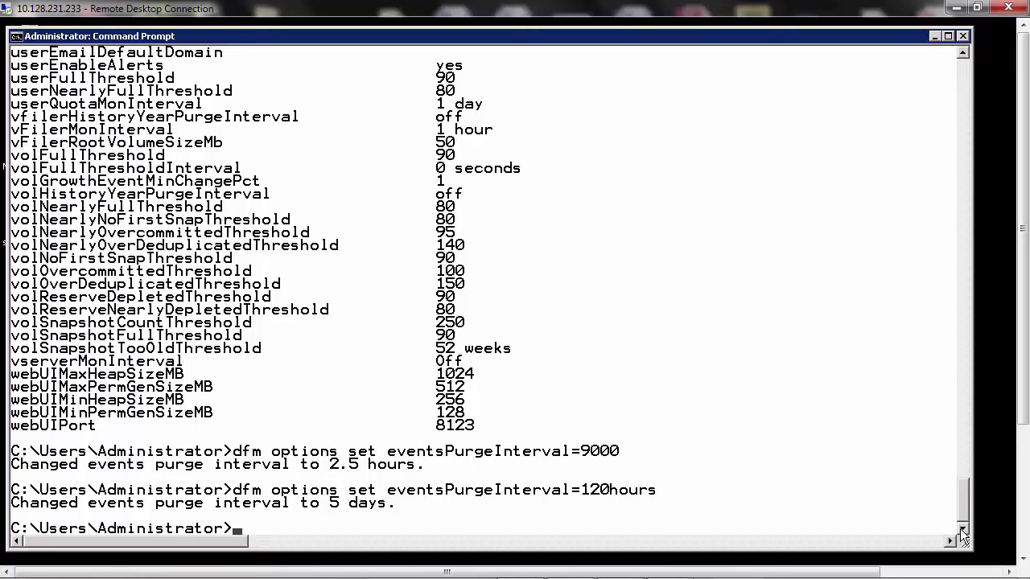
Set eventsPurgeInterval to 192hours, which reports 1.14 weeks.
{"action": "key", "text": "Up"}
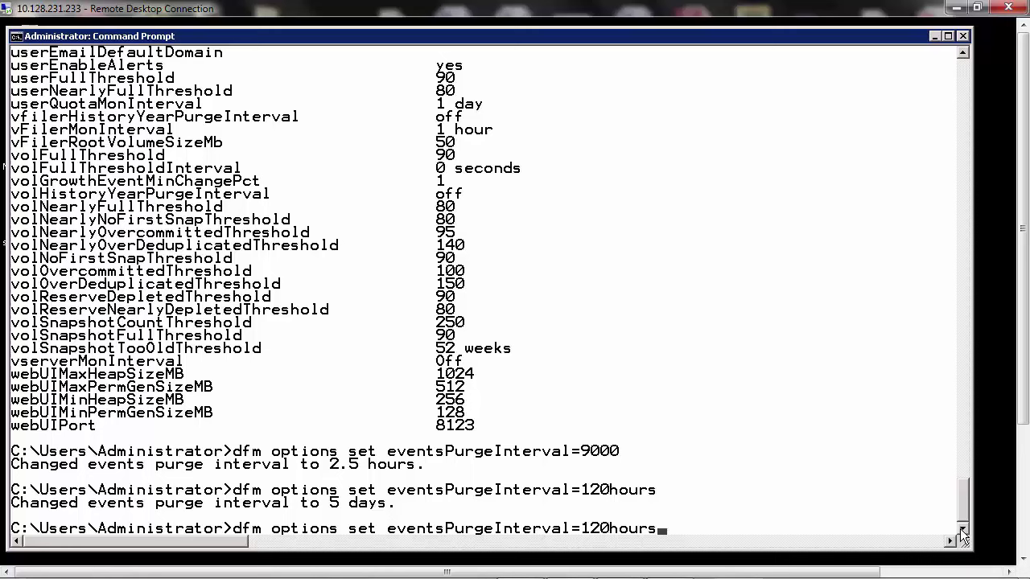
{"action": "key", "text": "BackSpace"}
{"action": "key", "text": "BackSpace"}
{"action": "key", "text": "BackSpace"}
{"action": "key", "text": "BackSpace"}
{"action": "key", "text": "BackSpace"}
{"action": "key", "text": "BackSpace"}
{"action": "key", "text": "BackSpace"}
{"action": "type", "text": "92hours"}
{"action": "key", "text": "Return"}
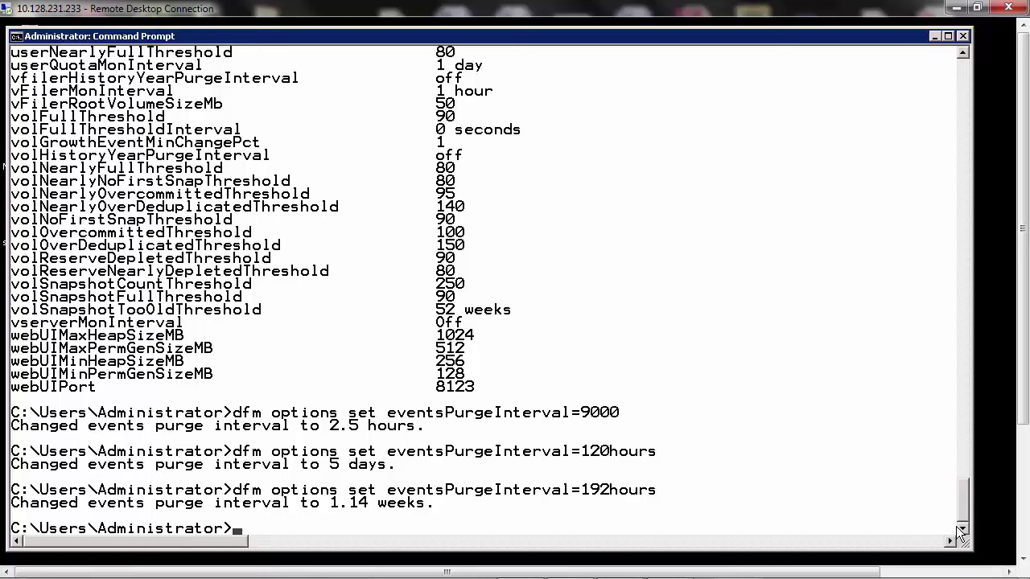
Set eventsPurgeInterval to 672hours, which reports 4 weeks.
{"action": "key", "text": "Up"}
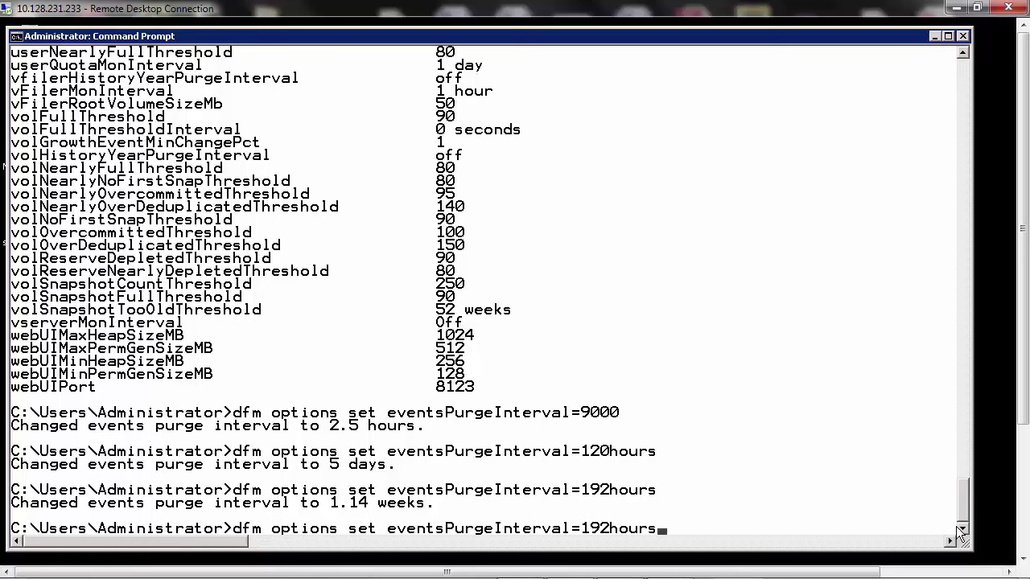
{"action": "key", "text": "BackSpace"}
{"action": "key", "text": "BackSpace"}
{"action": "key", "text": "BackSpace"}
{"action": "key", "text": "BackSpace"}
{"action": "key", "text": "BackSpace"}
{"action": "key", "text": "BackSpace"}
{"action": "key", "text": "BackSpace"}
{"action": "key", "text": "BackSpace"}
{"action": "type", "text": "672hours"}
{"action": "key", "text": "Return"}
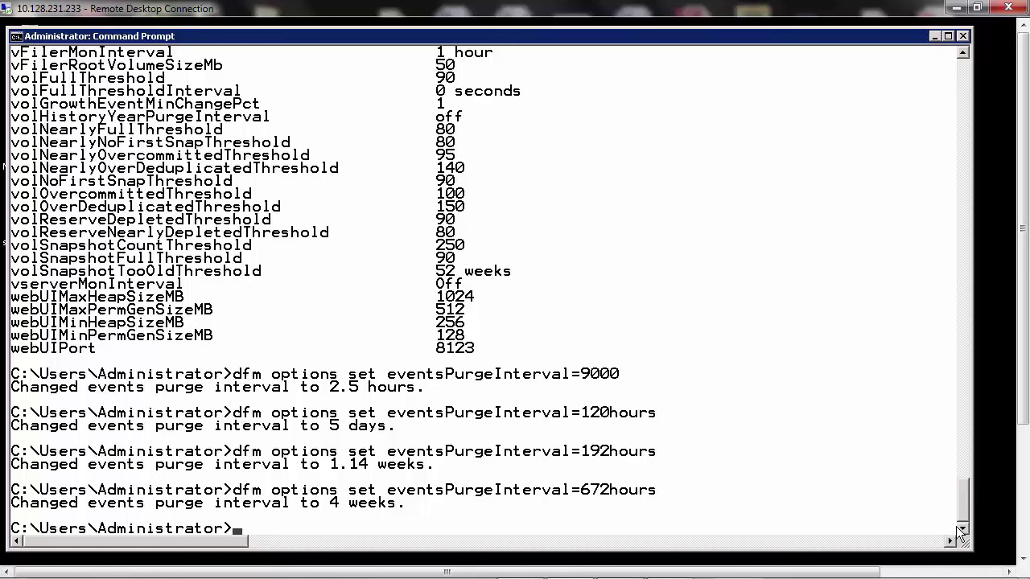
Set eventsPurgeInterval to 420hours, which reports 2.5 weeks.
{"action": "key", "text": "Up"}
{"action": "key", "text": "BackSpace"}
{"action": "key", "text": "BackSpace"}
{"action": "key", "text": "BackSpace"}
{"action": "key", "text": "BackSpace"}
{"action": "key", "text": "BackSpace"}
{"action": "key", "text": "BackSpace"}
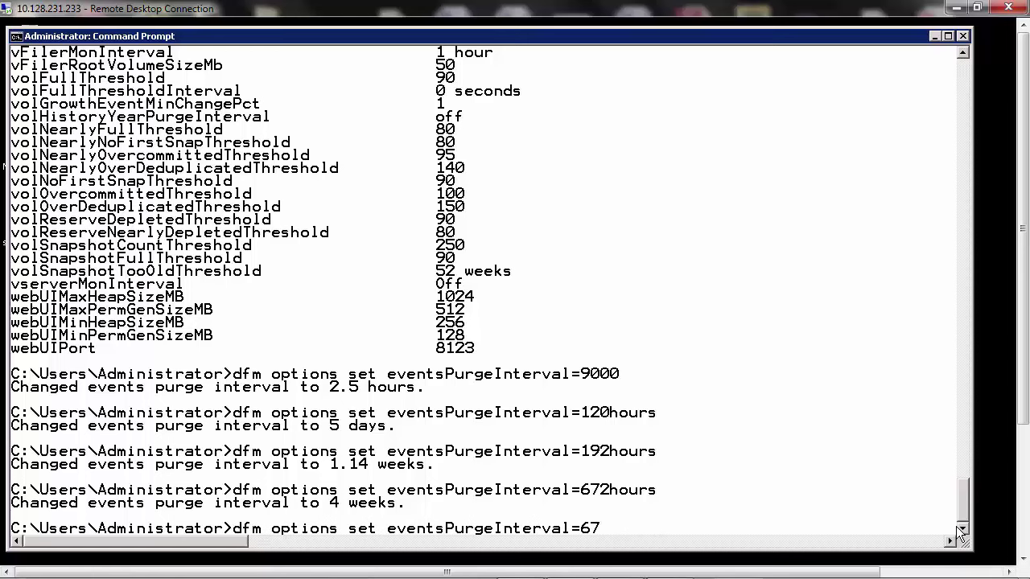
{"action": "key", "text": "BackSpace"}
{"action": "key", "text": "BackSpace"}
{"action": "type", "text": "420hours"}
{"action": "key", "text": "Return"}
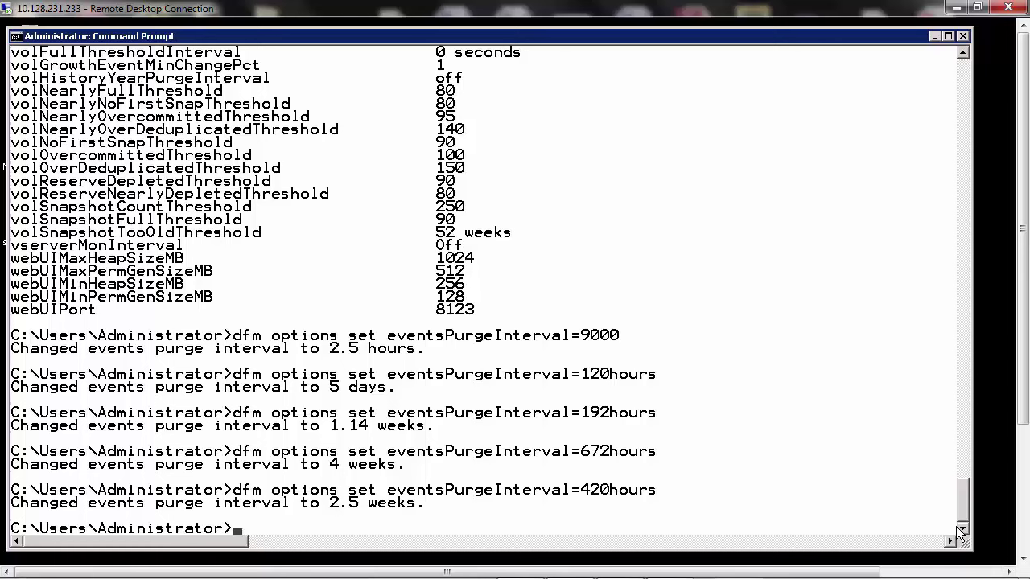
Set eventsPurgeInterval to 728days, which reports 104 weeks.
{"action": "key", "text": "Up"}
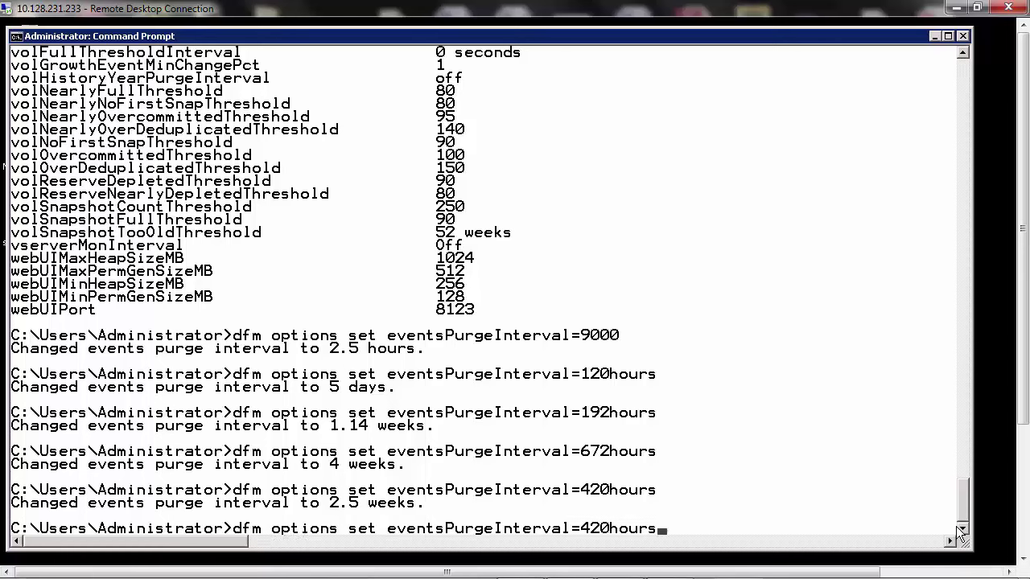
{"action": "key", "text": "BackSpace"}
{"action": "key", "text": "BackSpace"}
{"action": "key", "text": "BackSpace"}
{"action": "key", "text": "BackSpace"}
{"action": "key", "text": "BackSpace"}
{"action": "key", "text": "BackSpace"}
{"action": "key", "text": "BackSpace"}
{"action": "key", "text": "BackSpace"}
{"action": "type", "text": "728days"}
{"action": "key", "text": "Return"}
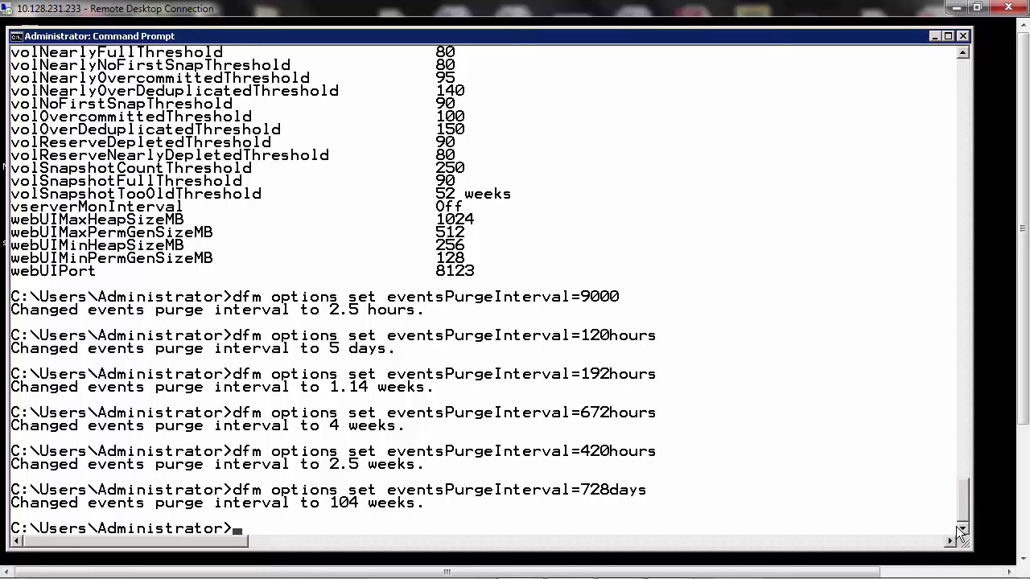
Set eventsPurgeInterval to 10weeks.
{"action": "key", "text": "Up"}
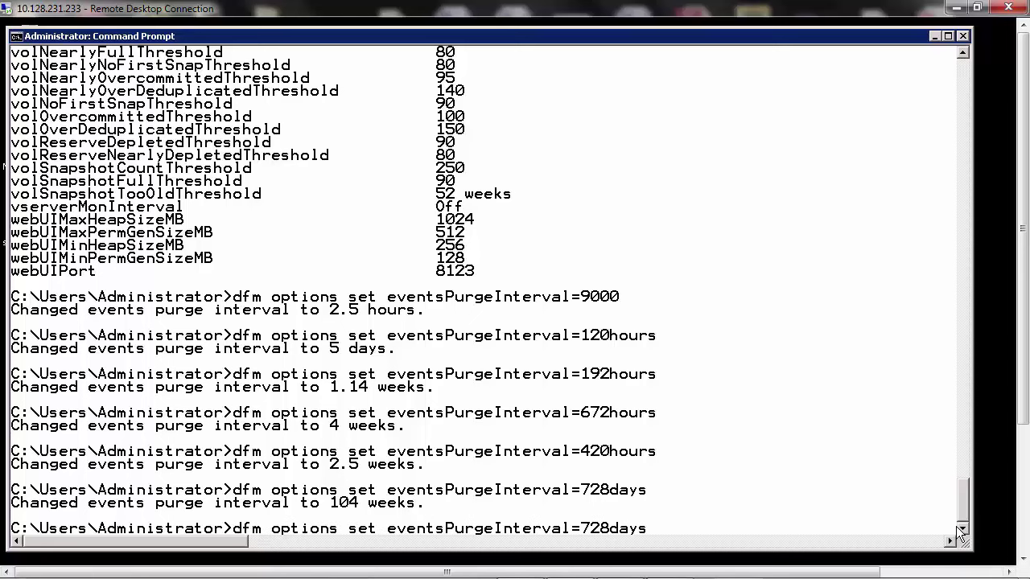
{"action": "key", "text": "BackSpace"}
{"action": "key", "text": "BackSpace"}
{"action": "key", "text": "BackSpace"}
{"action": "key", "text": "BackSpace"}
{"action": "key", "text": "BackSpace"}
{"action": "key", "text": "BackSpace"}
{"action": "key", "text": "BackSpace"}
{"action": "key", "text": "BackSpace"}
{"action": "type", "text": "=10weeks"}
{"action": "key", "text": "Return"}
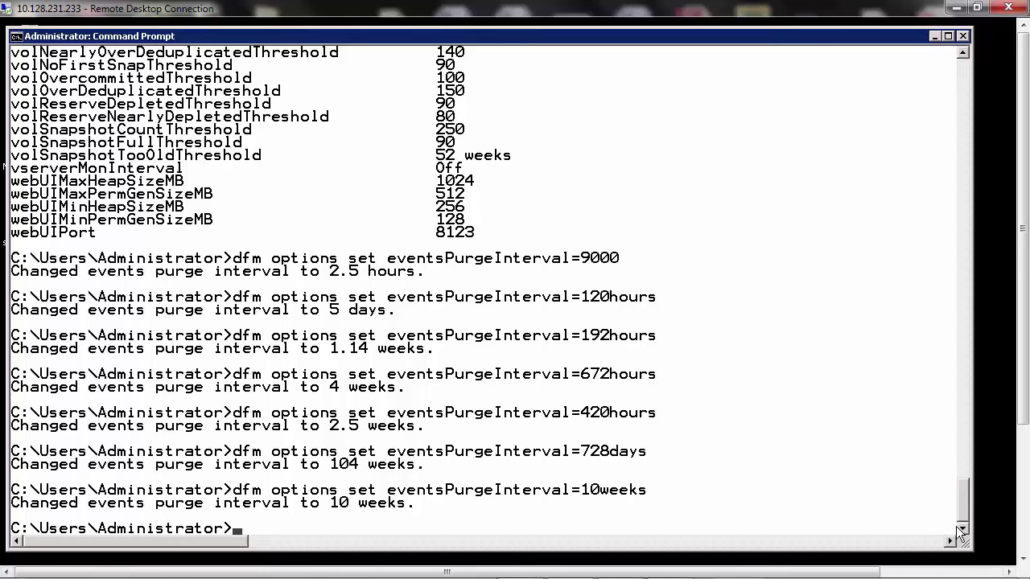
Set eventsPurgeInterval to 0, turning event purging off.
{"action": "key", "text": "Up"}
{"action": "key", "text": "Up"}
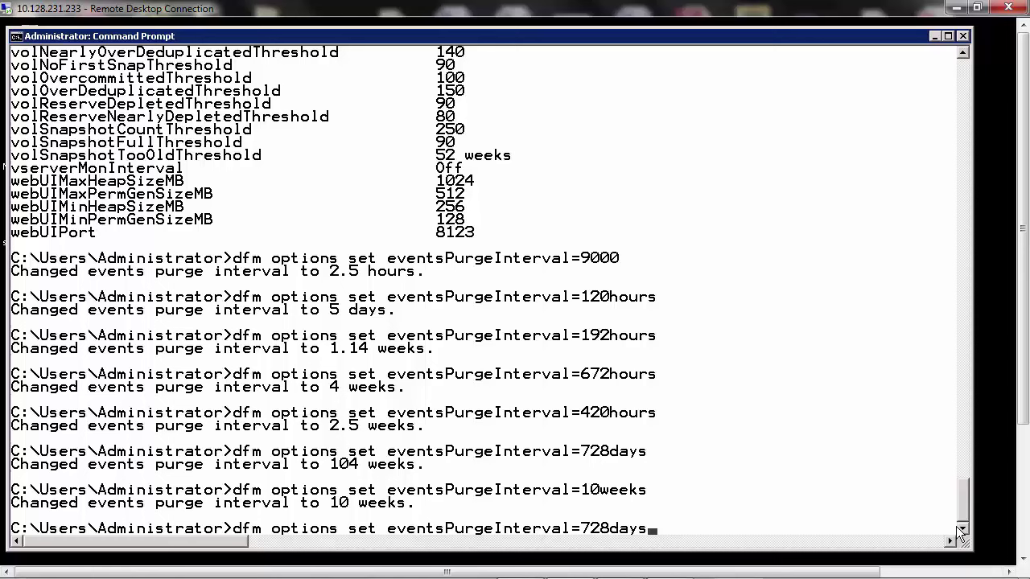
{"action": "key", "text": "BackSpace"}
{"action": "key", "text": "BackSpace"}
{"action": "key", "text": "BackSpace"}
{"action": "key", "text": "BackSpace"}
{"action": "key", "text": "BackSpace"}
{"action": "key", "text": "BackSpace"}
{"action": "key", "text": "BackSpace"}
{"action": "type", "text": "0"}
{"action": "key", "text": "Return"}
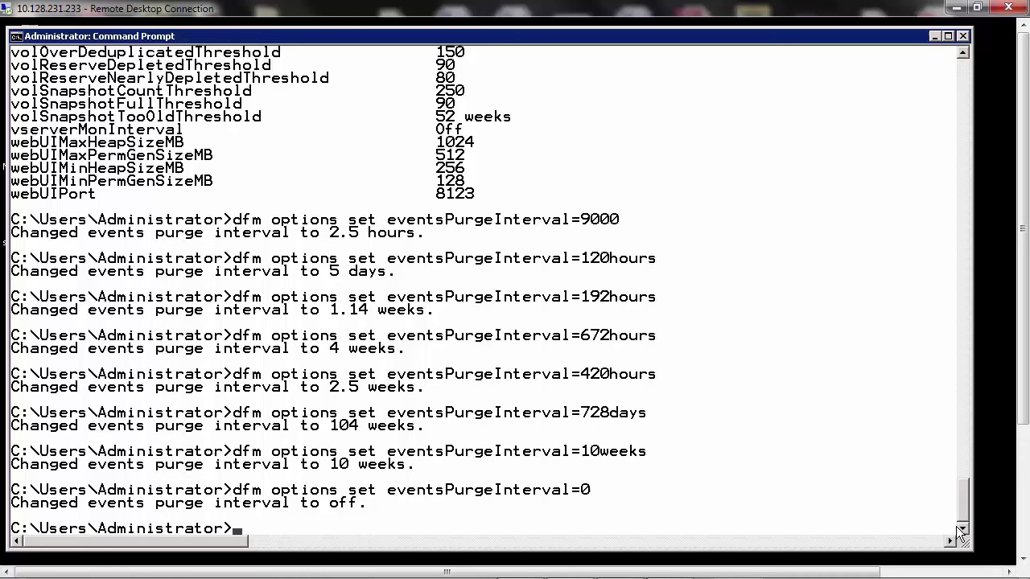
Enter 'dfm options set eventsPurgeInterval=10weeks' to restore the 10-week interval.
{"action": "type", "text": "dfm options set eventsPurgeInterval=off"}
{"action": "key", "text": "BackSpace"}
{"action": "key", "text": "BackSpace"}
{"action": "key", "text": "BackSpace"}
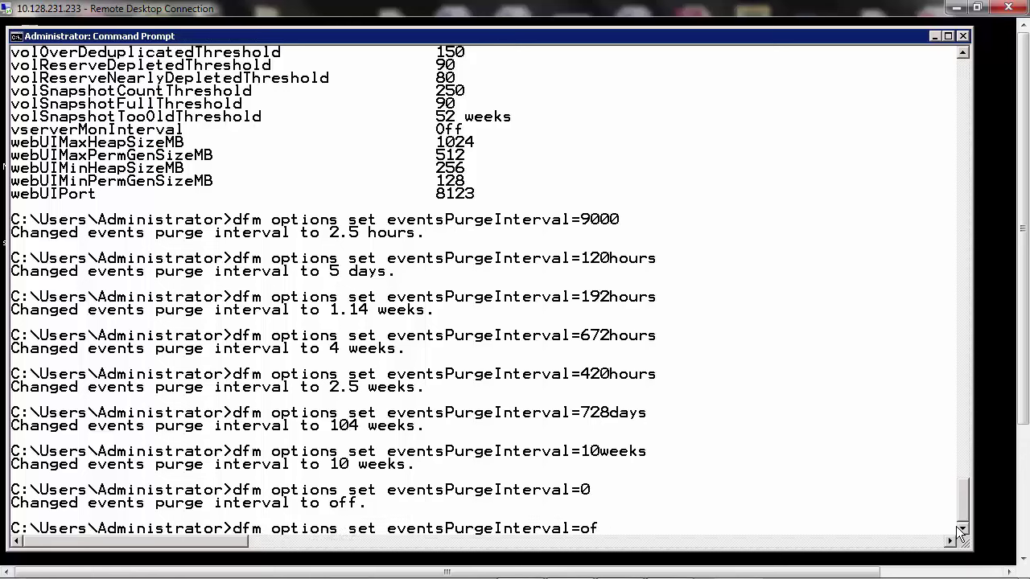
{"action": "type", "text": "10weeks"}
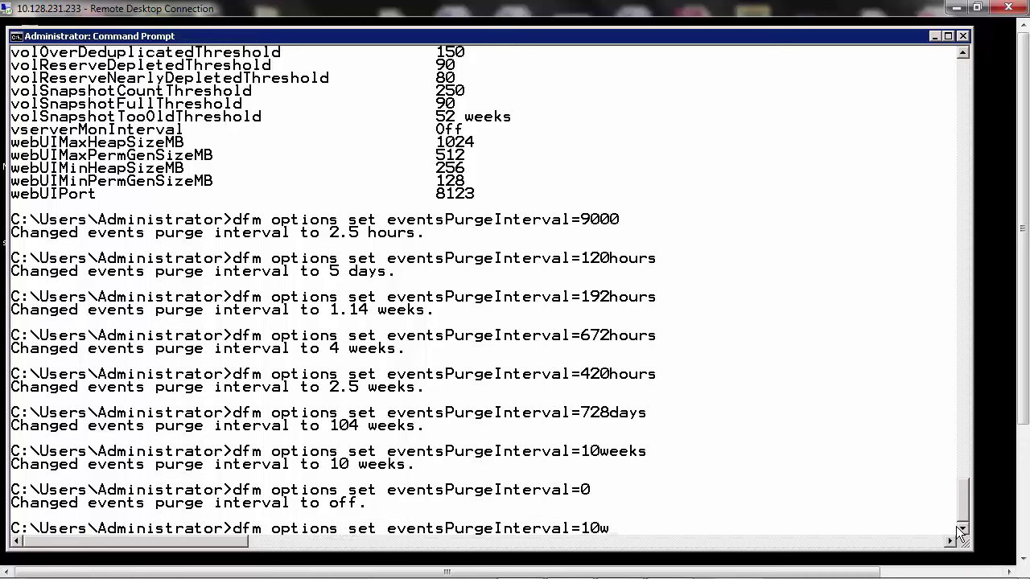